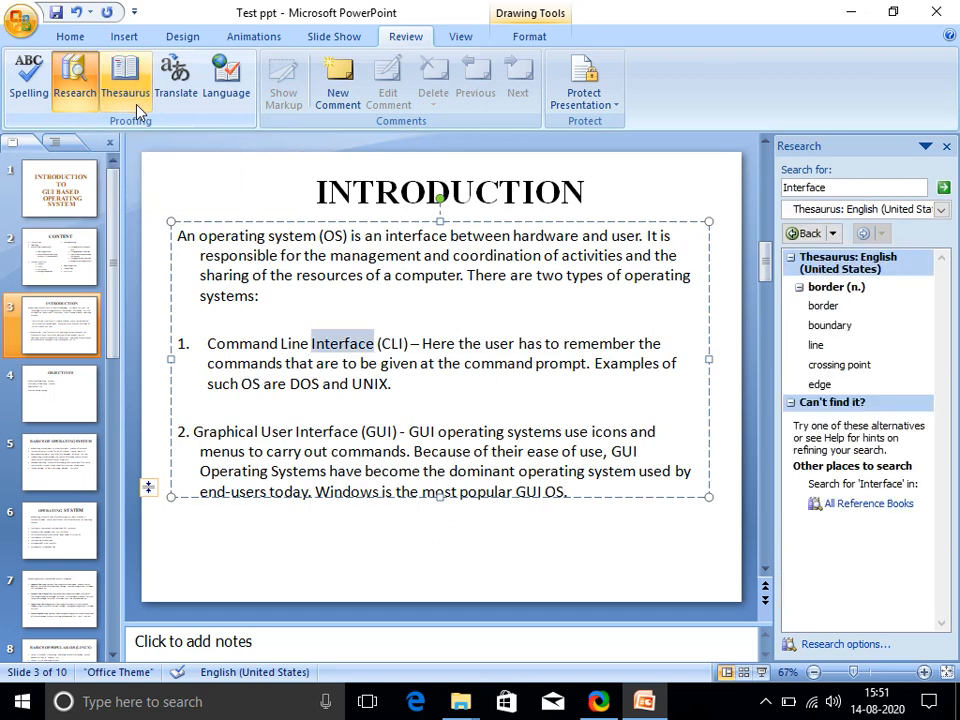
Step: Look up synonyms for "Command" in the English (United States) thesaurus and browse the results
left_click(420, 303)
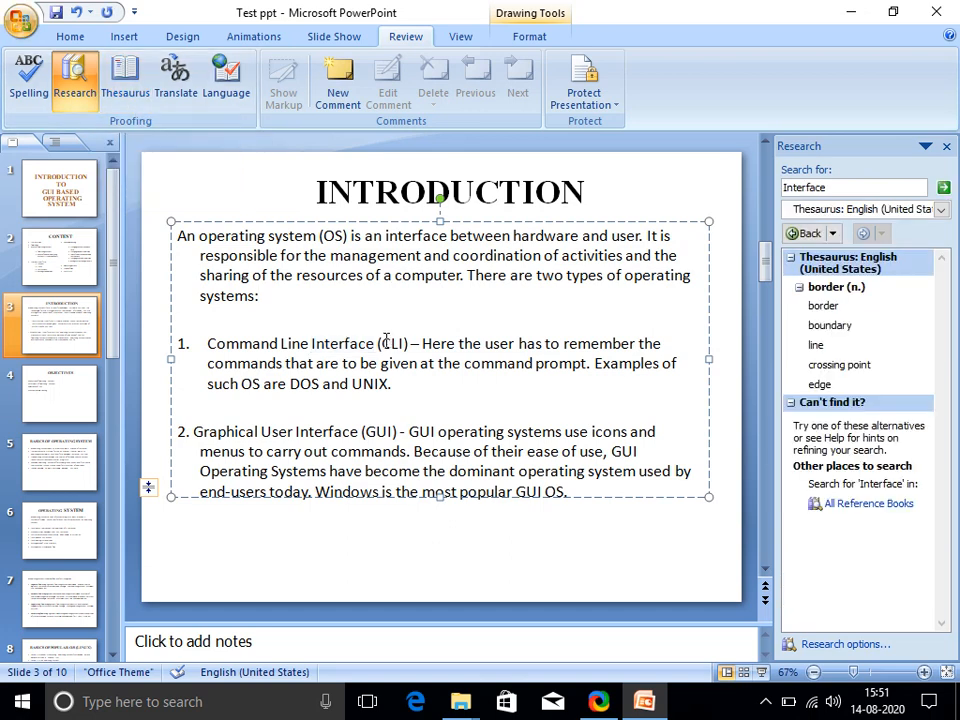
left_click_drag(376, 344, 311, 345)
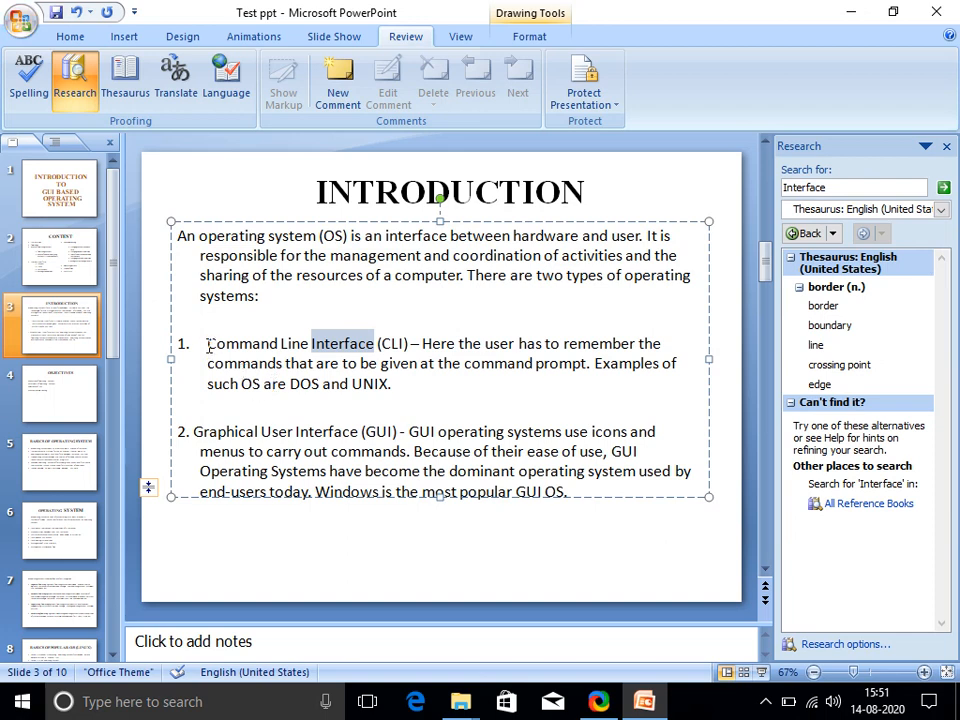
left_click_drag(208, 345, 279, 344)
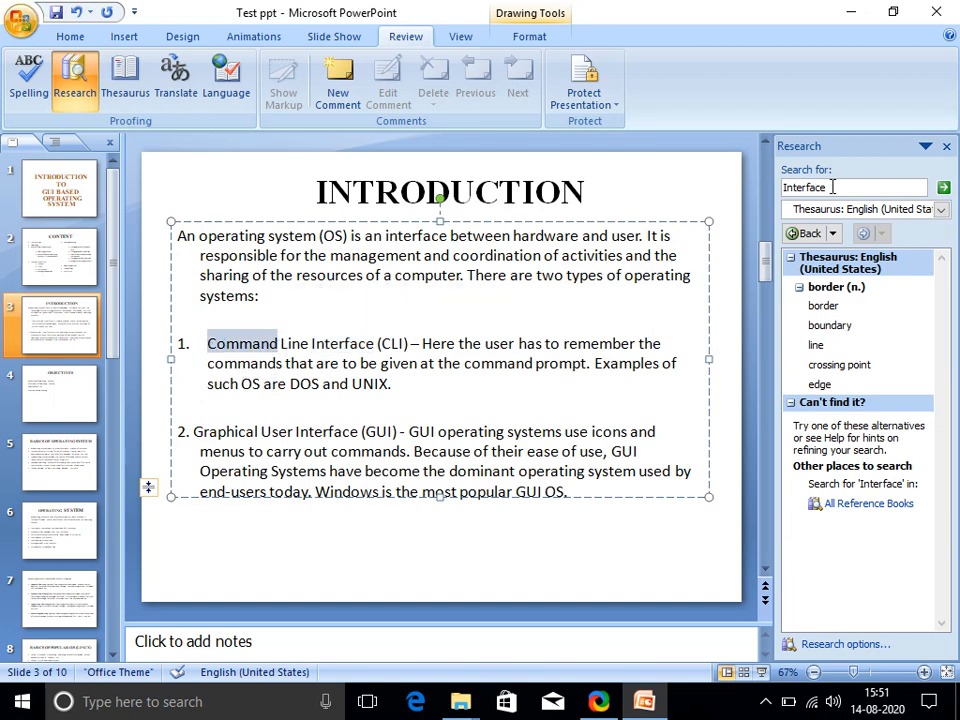
left_click_drag(833, 187, 750, 190)
type("Command")
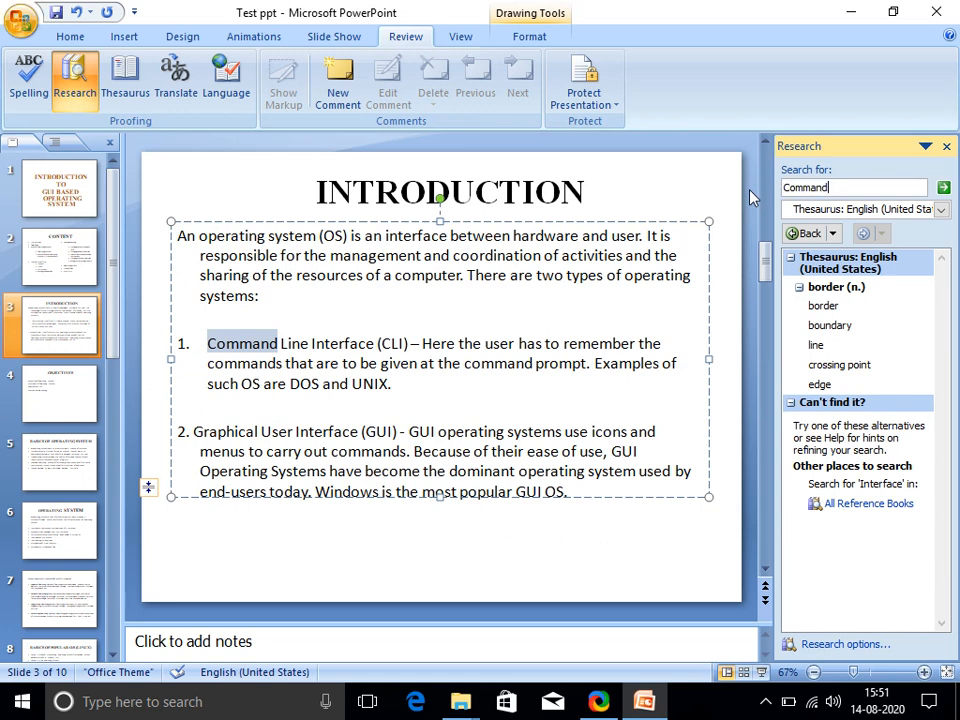
left_click(944, 190)
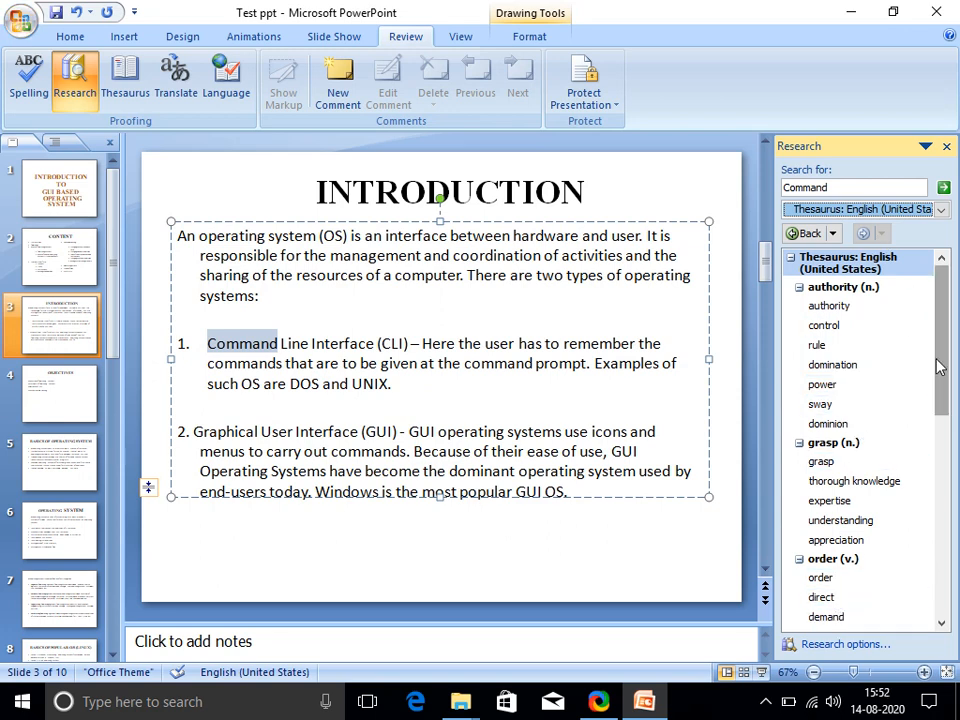
mouse_move(936, 364)
left_mouse_down()
mouse_move(938, 504)
mouse_move(938, 369)
left_mouse_up()
left_click(489, 413)
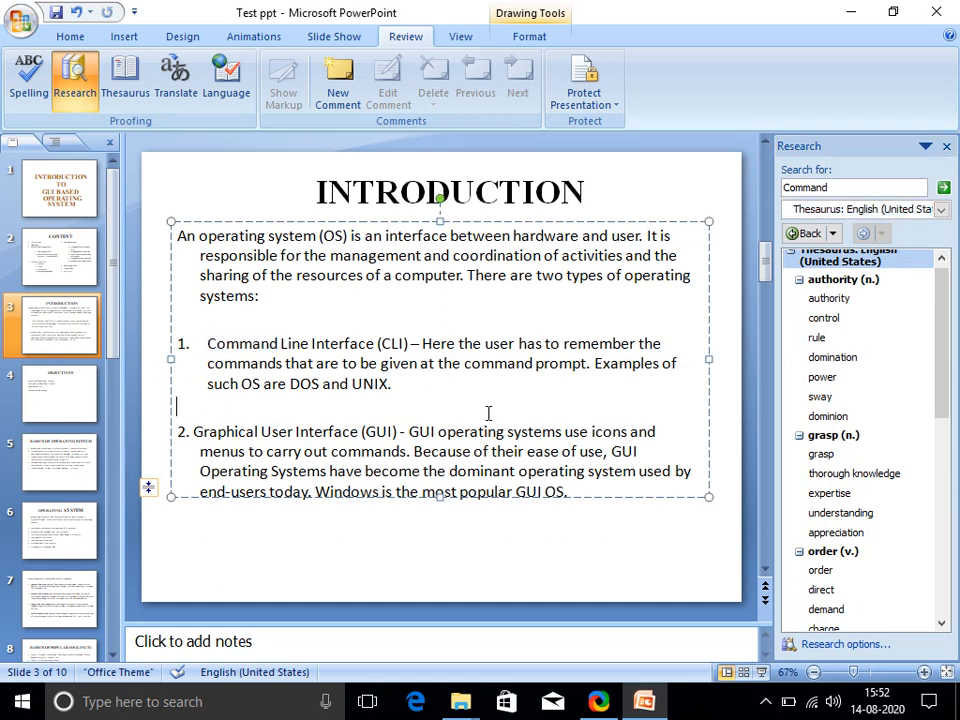
Step: Look up the Korean (Korea) translation of "Command" and browse the available target languages
left_click(177, 100)
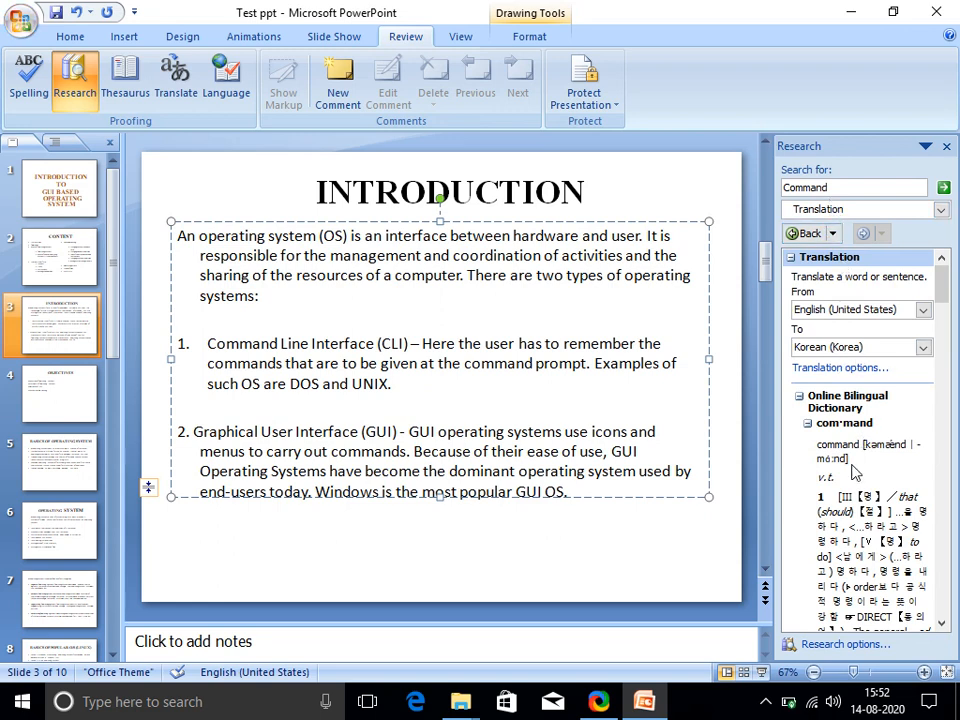
scroll(871, 578, "down", 3)
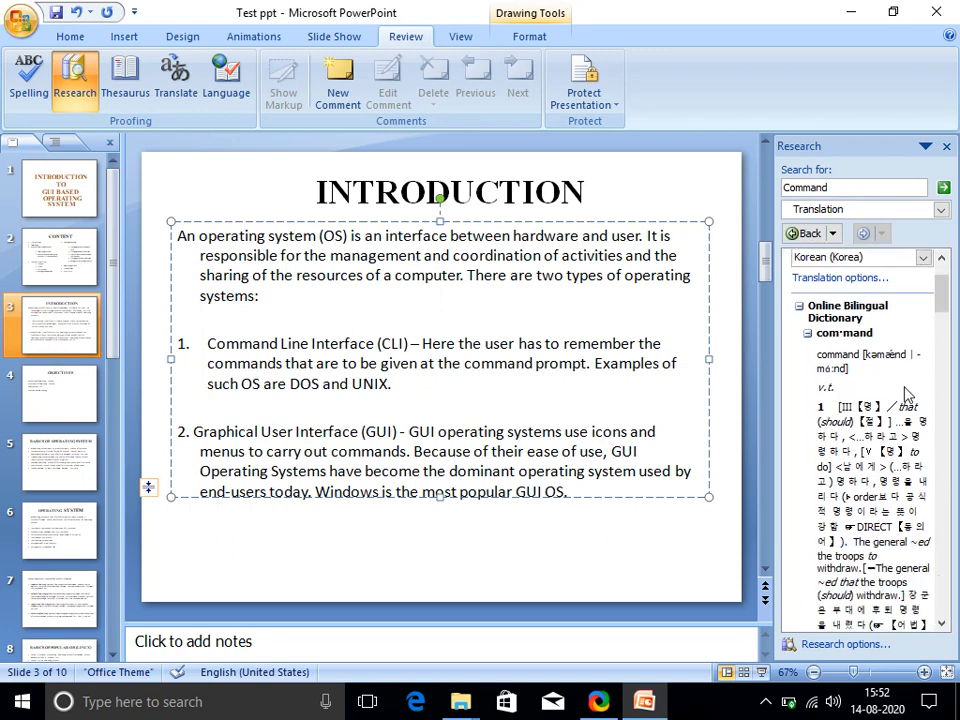
left_click(924, 258)
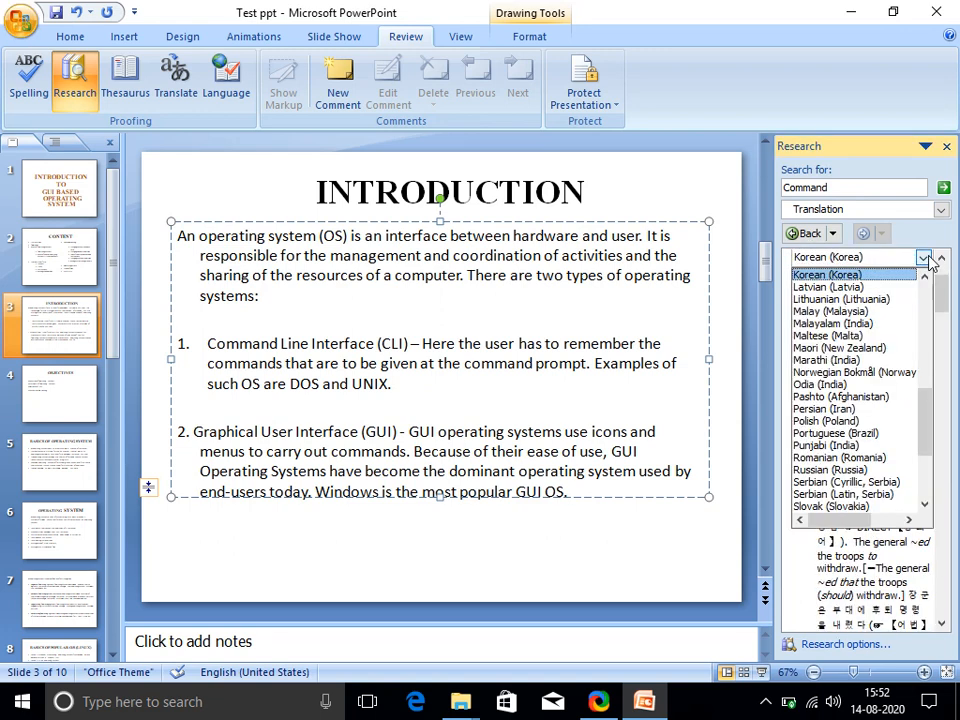
left_click_drag(928, 429, 930, 300)
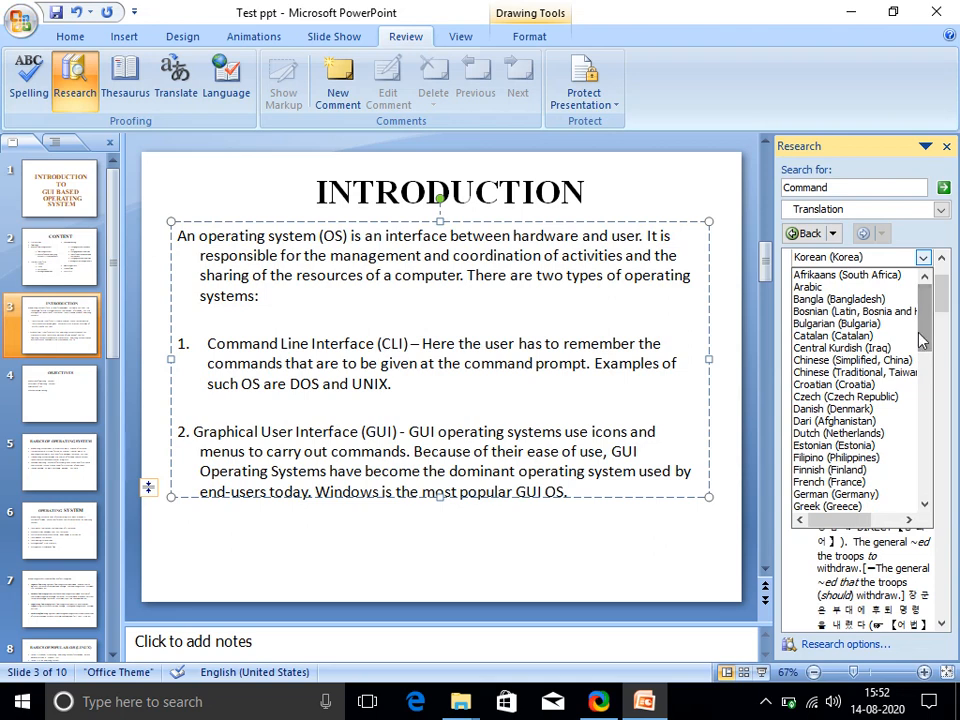
left_click(660, 597)
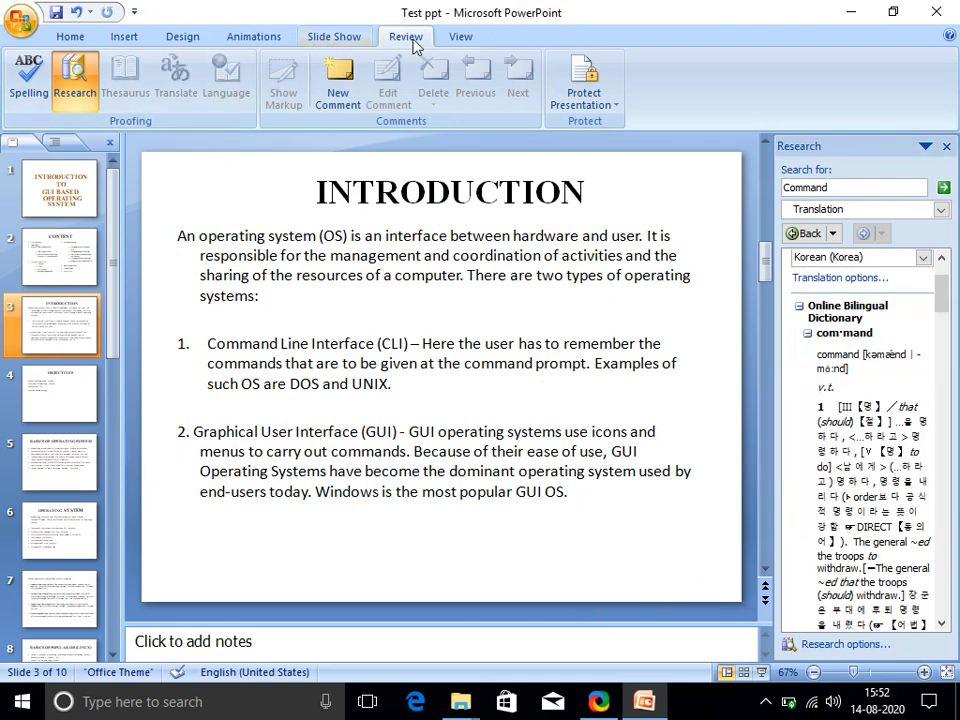
Step: Return to the body text of the INTRODUCTION slide and close the Research pane
left_click(343, 376)
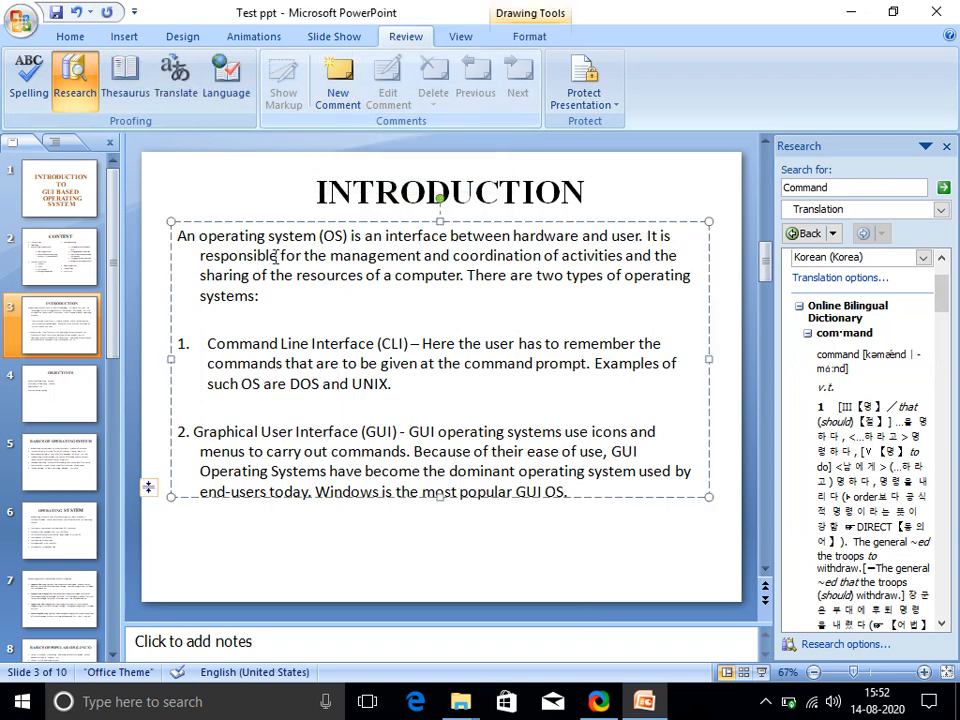
double_click(303, 388)
left_click(347, 275)
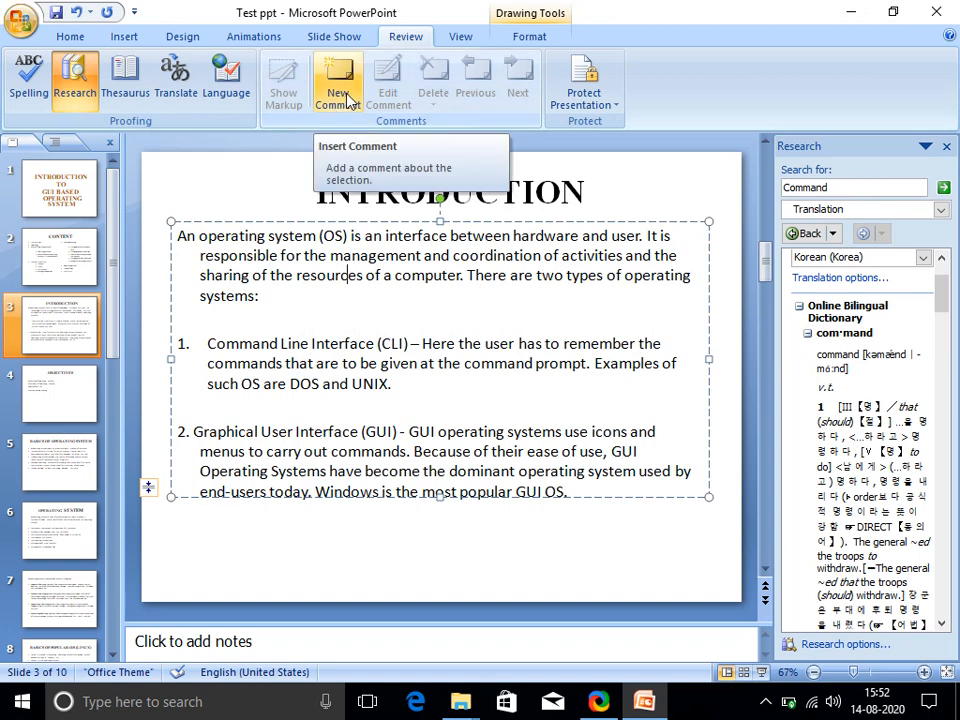
left_click(73, 80)
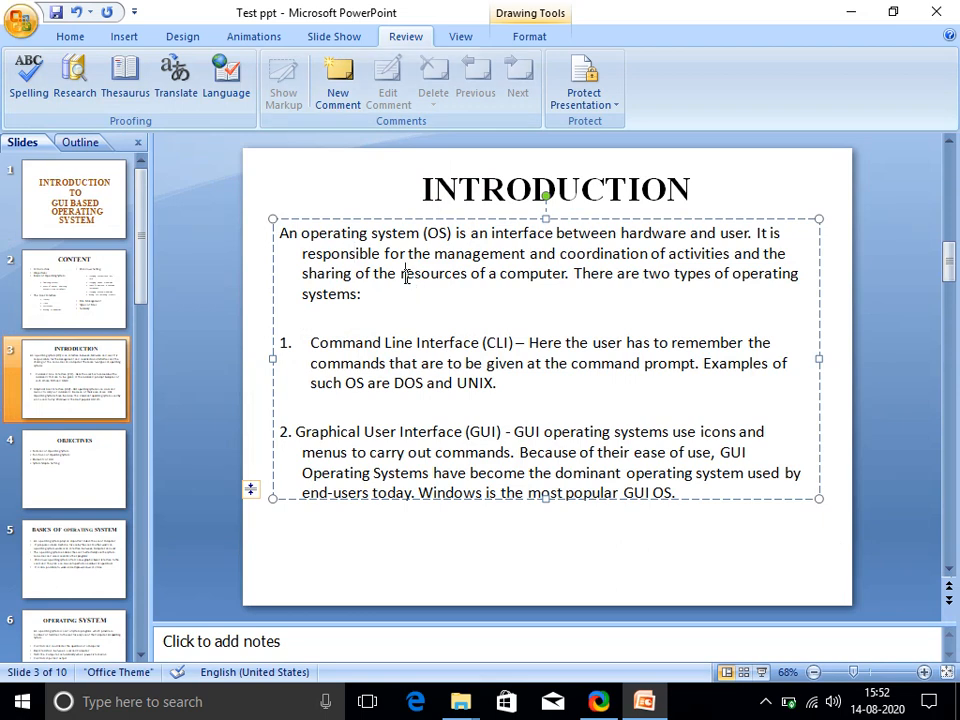
Step: Add a comment reading "this rresource means printer" to the word "resources" in the slide's first paragraph
left_click_drag(401, 276, 468, 275)
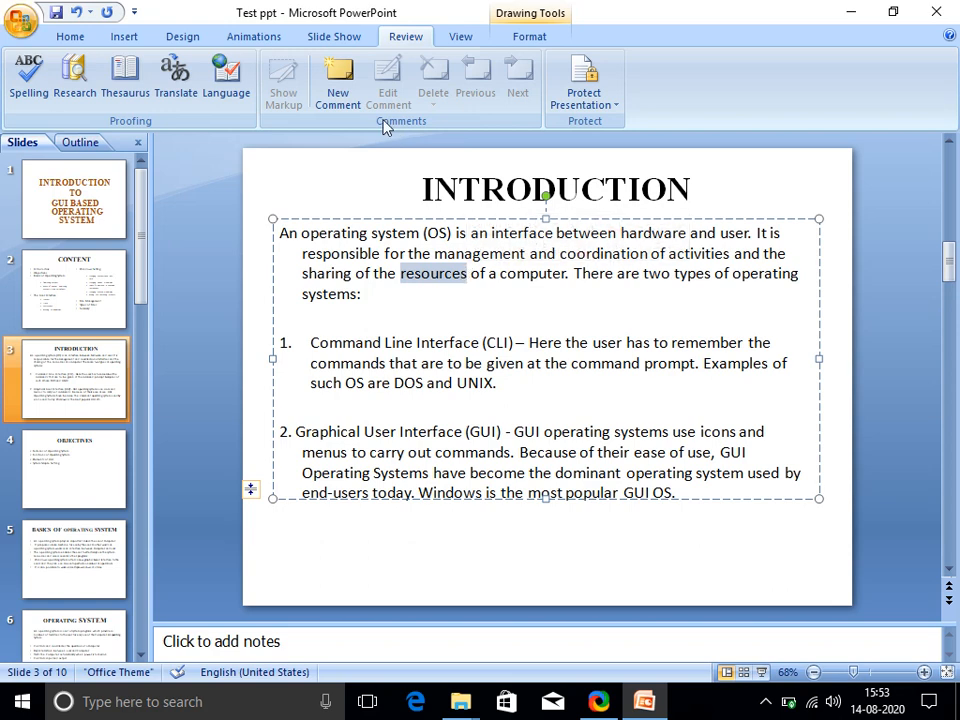
left_click(341, 110)
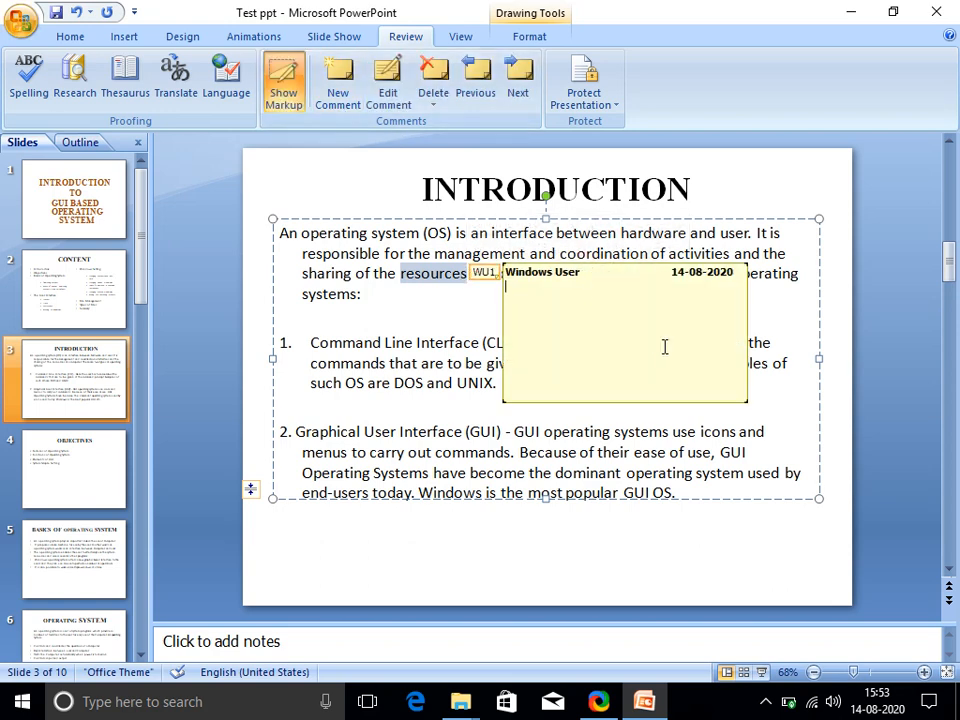
type("xmfhfkd,mxcnvk")
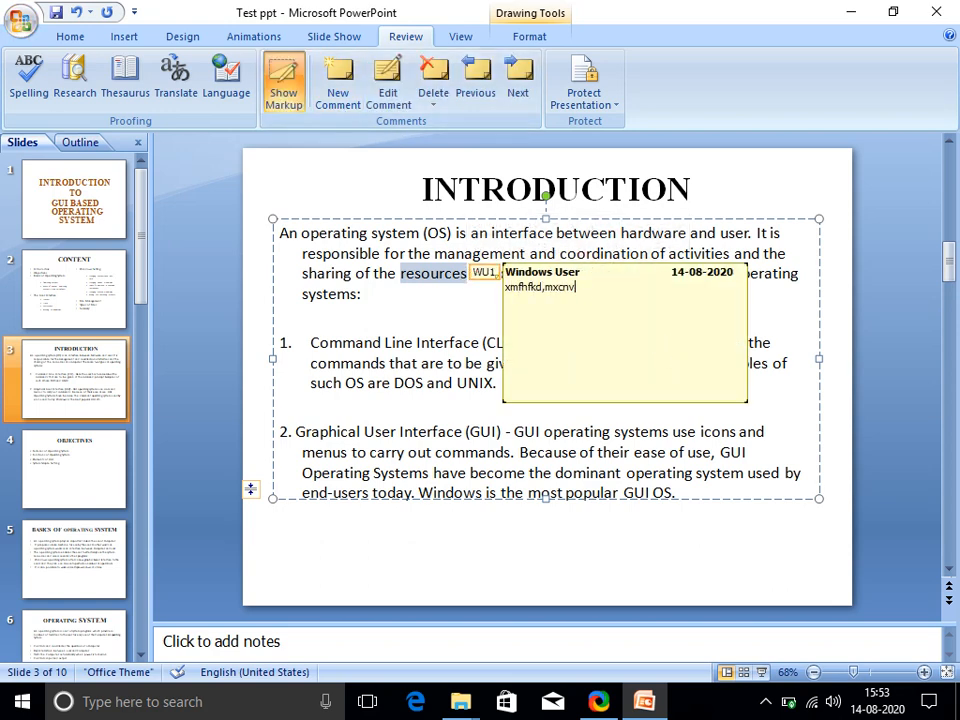
key("BackSpace")
key("BackSpace")
key("BackSpace")
key("BackSpace")
key("BackSpace")
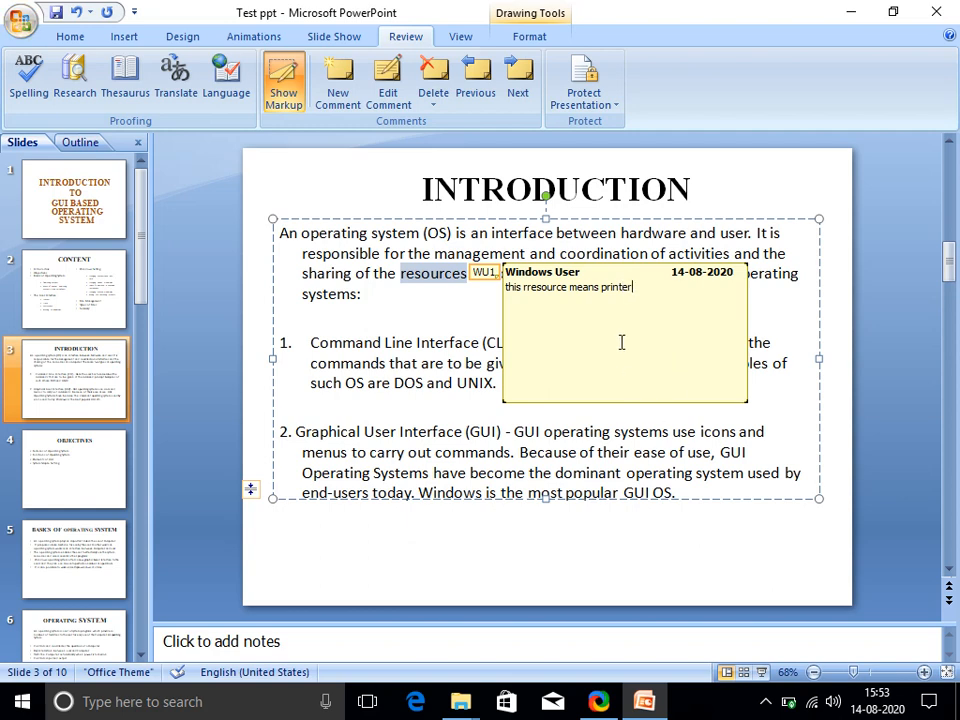
left_click(785, 397)
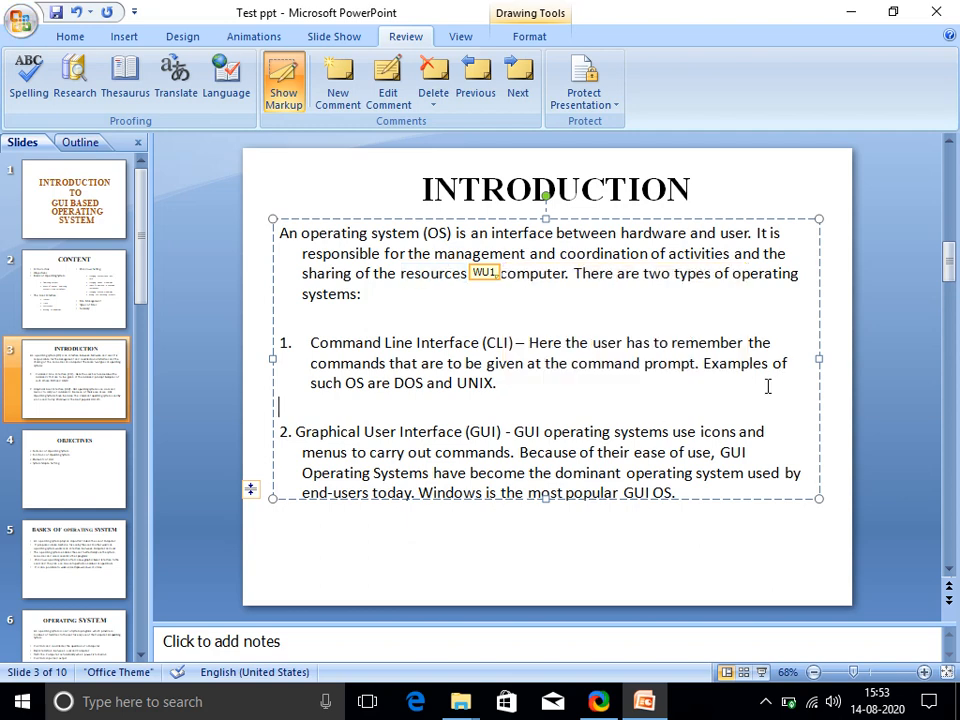
Step: Edit the comment beside "resources" by adding a period after "printer", and delete that comment from the slide
mouse_move(496, 280)
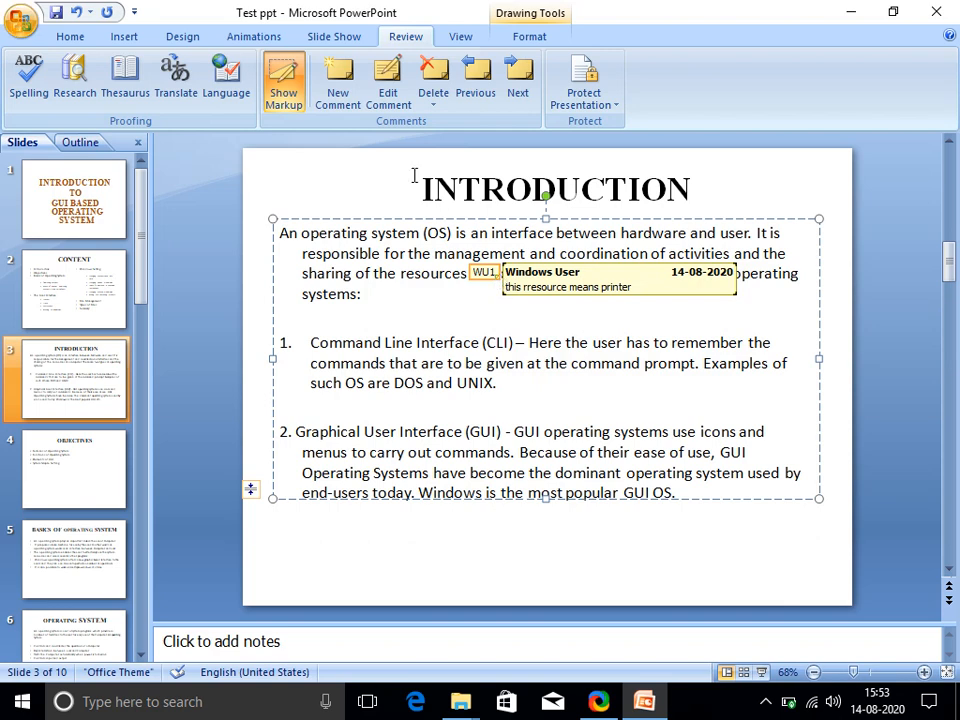
left_click(392, 100)
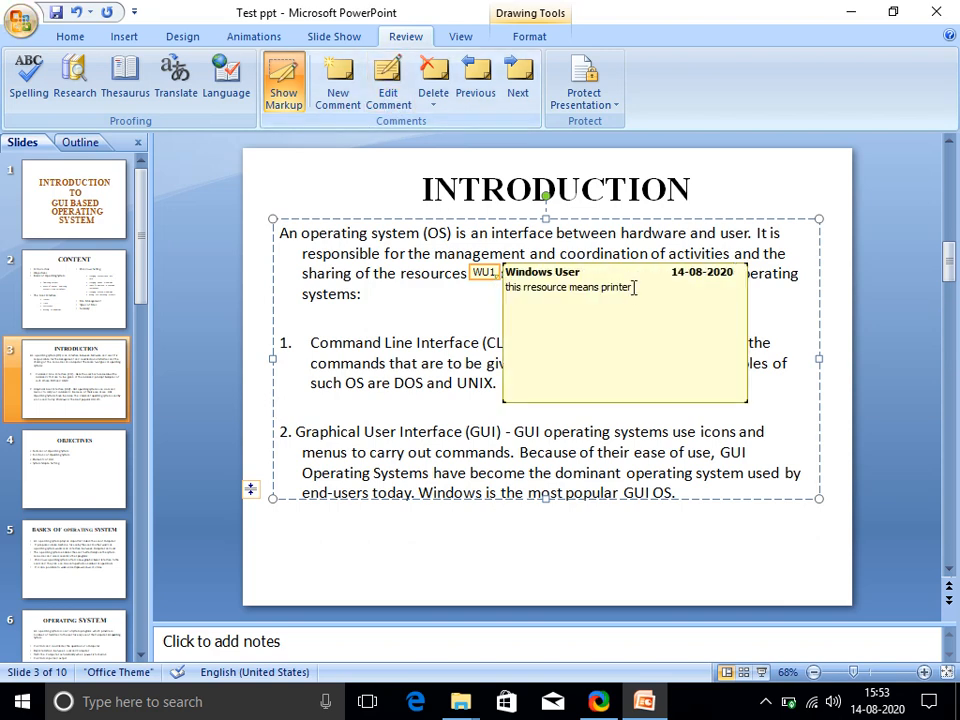
type(".")
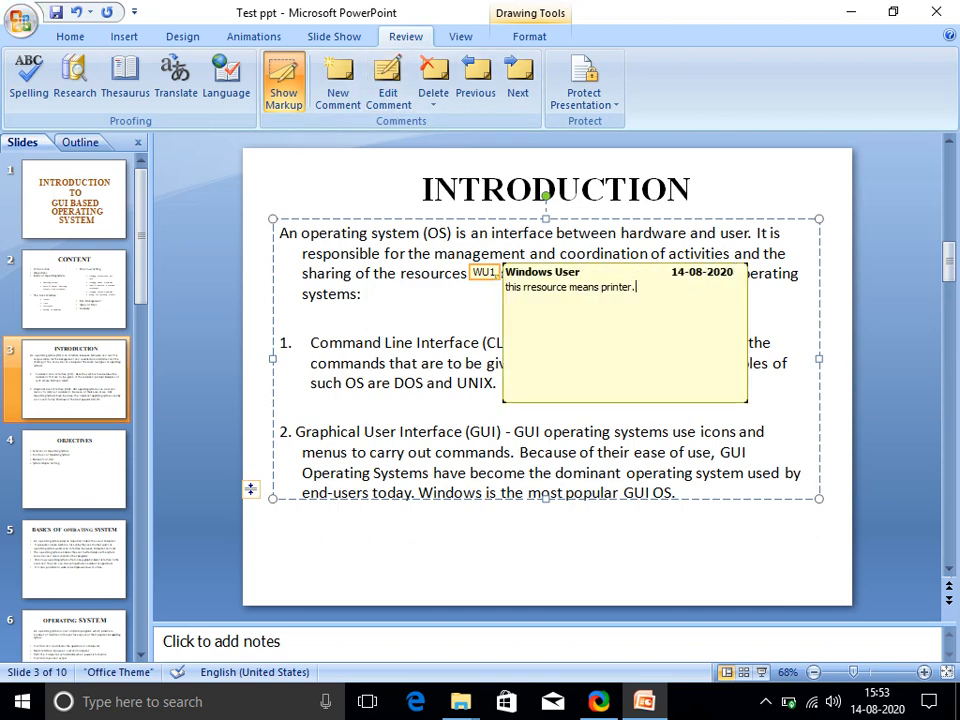
left_click(792, 408)
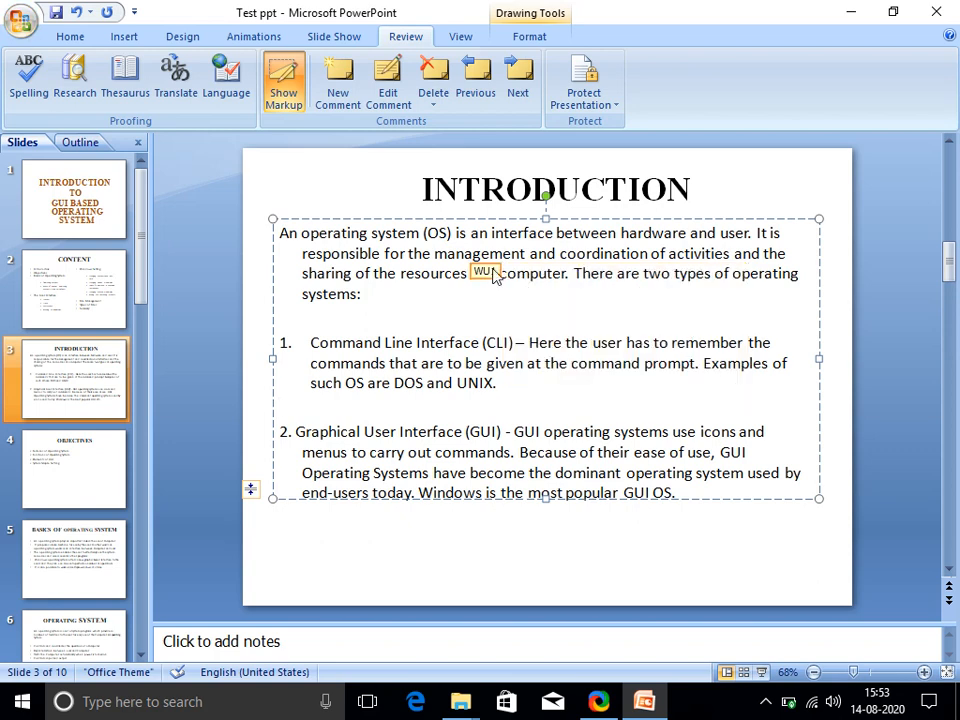
left_click(433, 103)
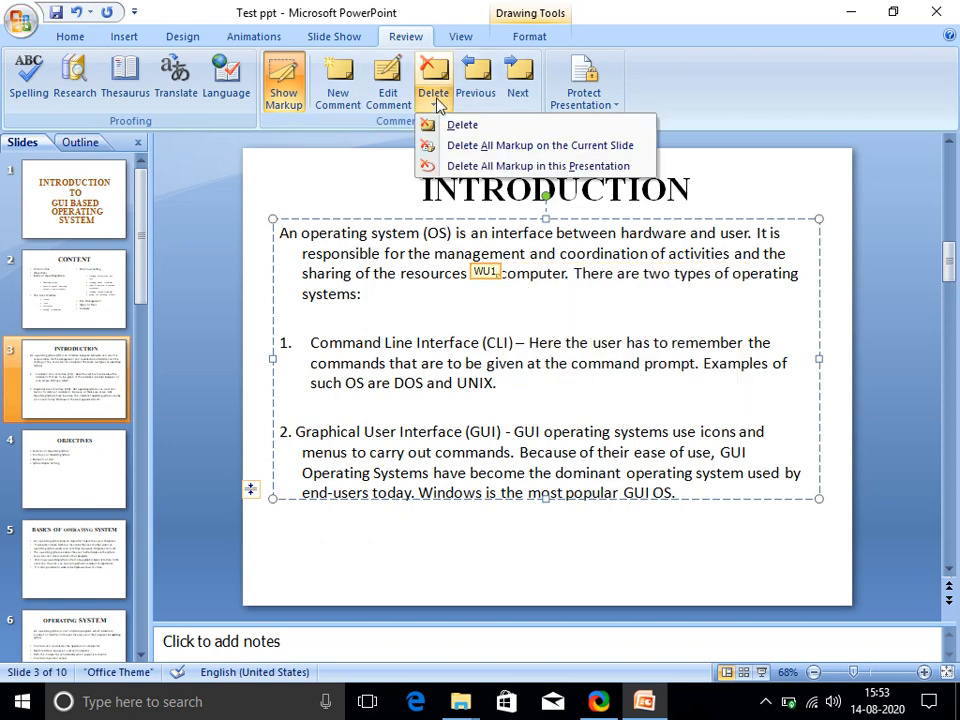
left_click(462, 127)
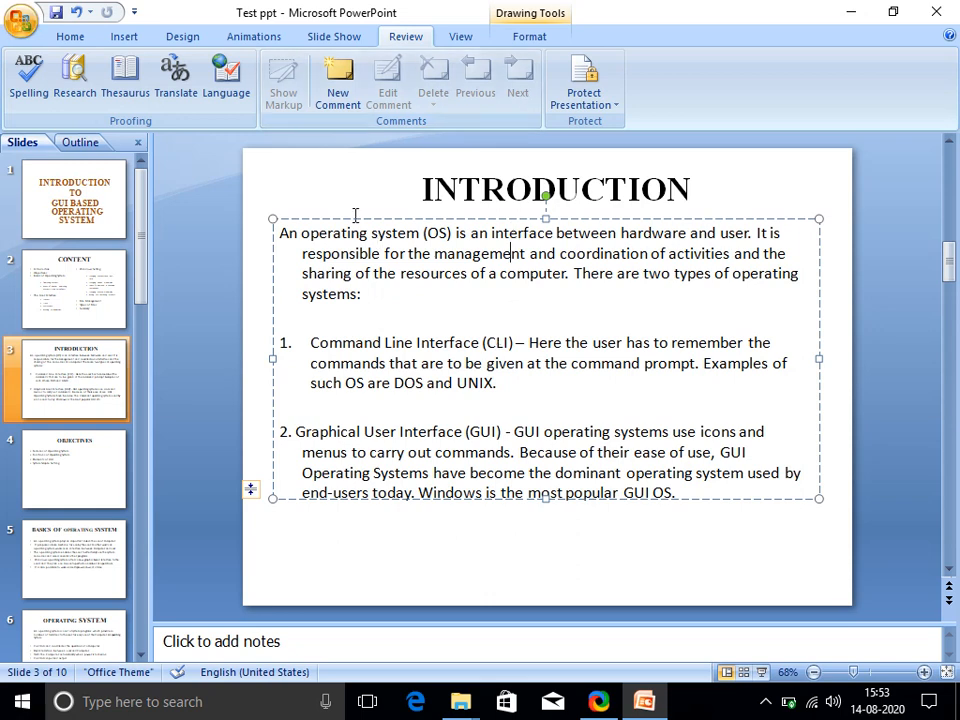
Step: Try to set the presentation's permission to Restricted Access and cancel the Information Rights Management service sign-up
left_click(617, 108)
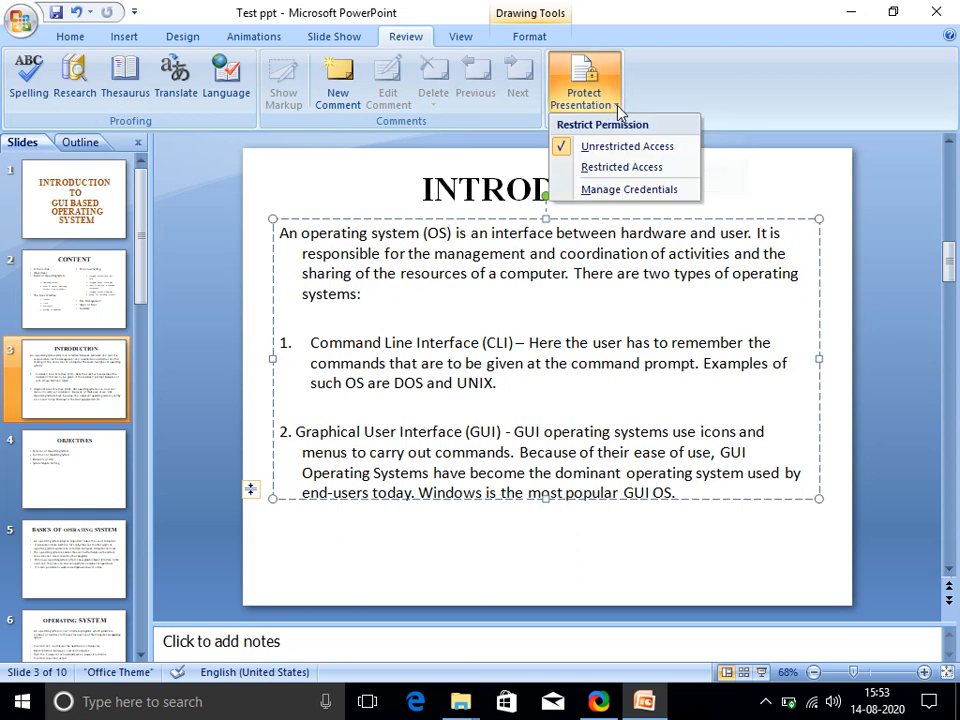
left_click(658, 170)
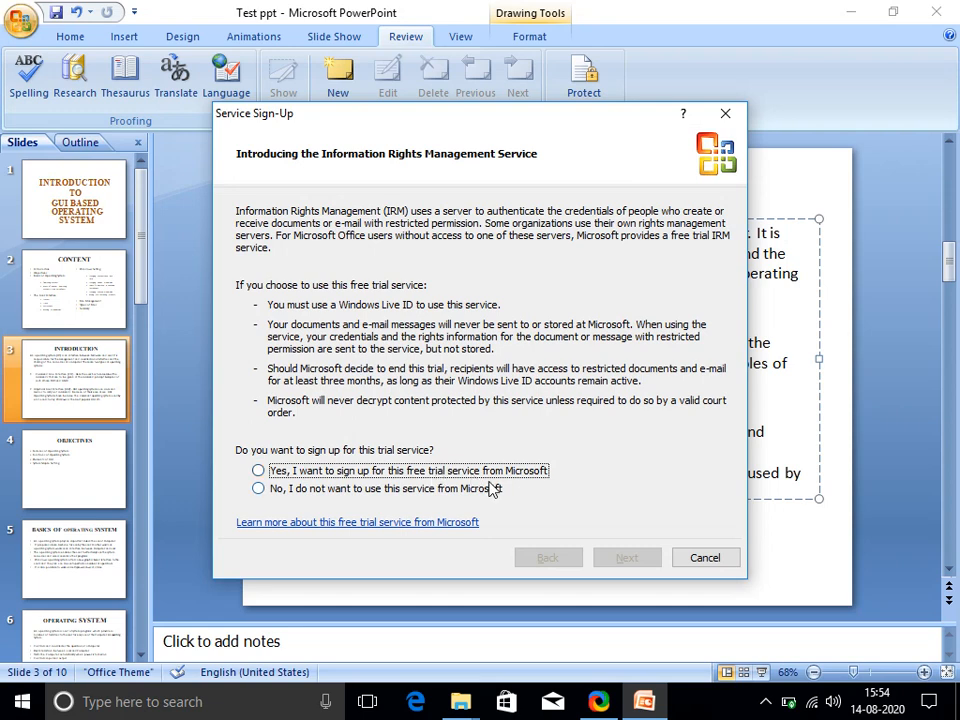
left_click(716, 564)
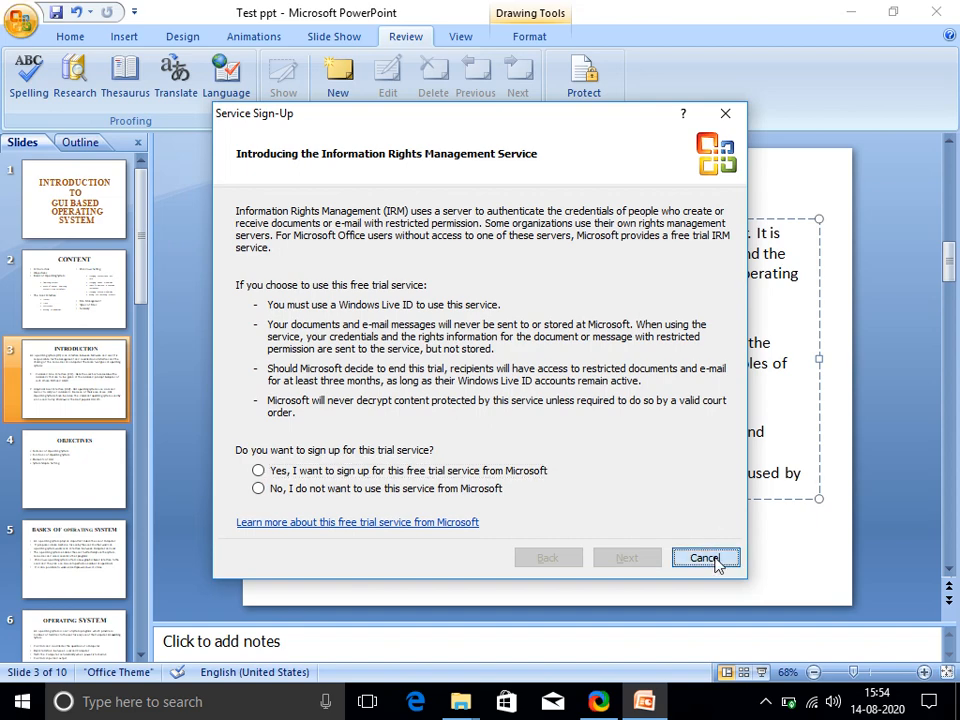
left_click(716, 564)
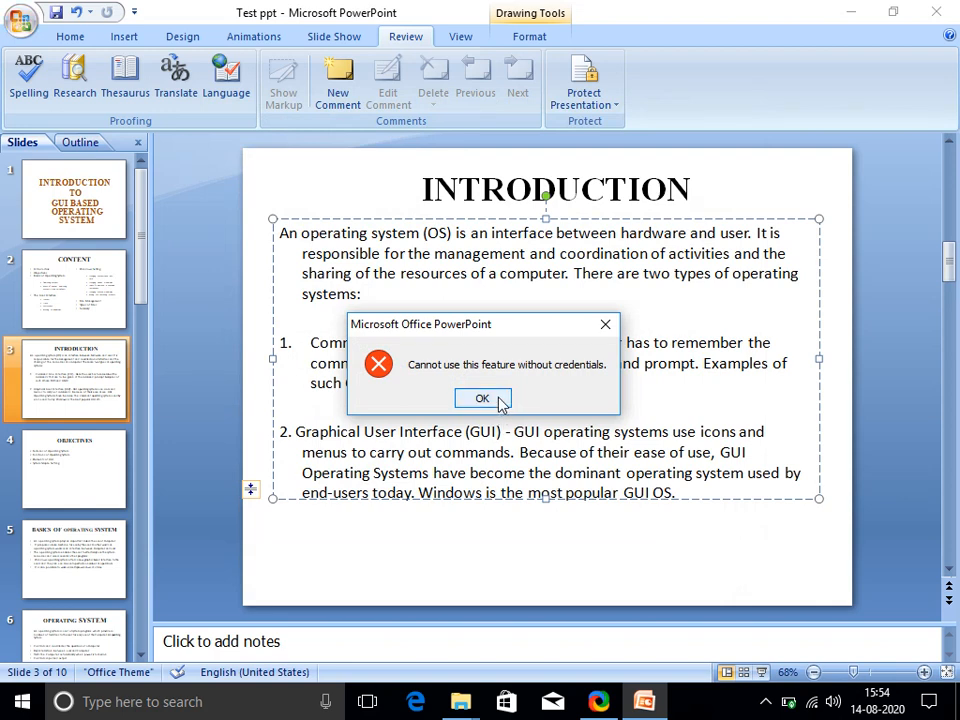